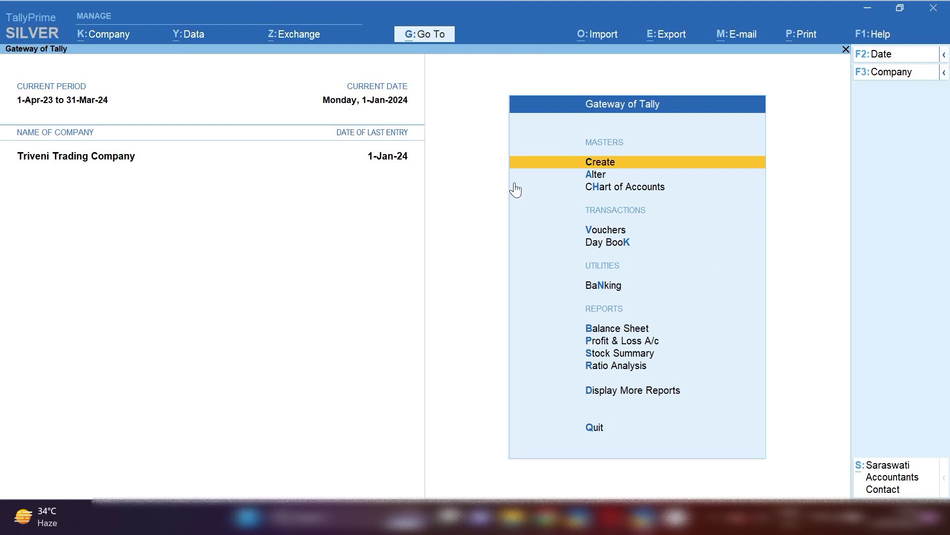
- Start a new Purchase voucher, No. 3, keeping the date at 1-Jan-24
key("v")
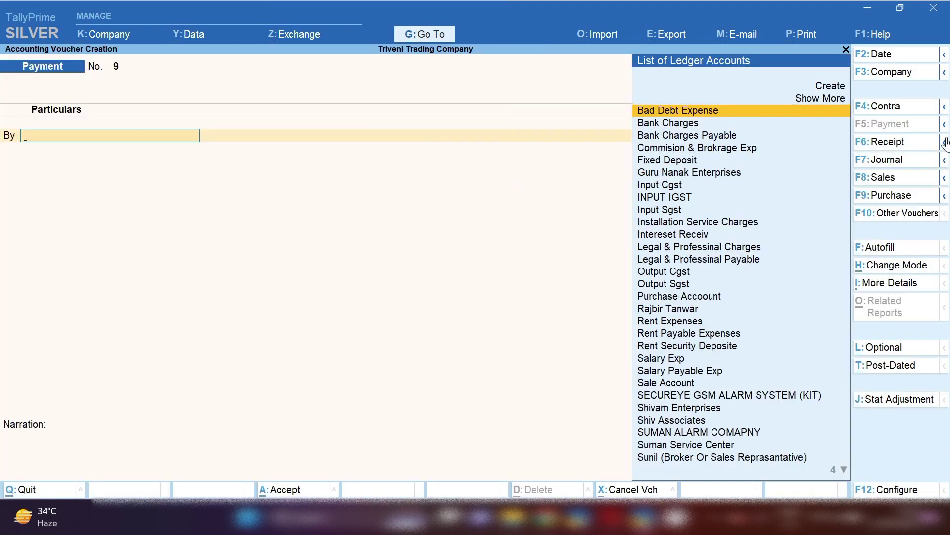
left_click(895, 198)
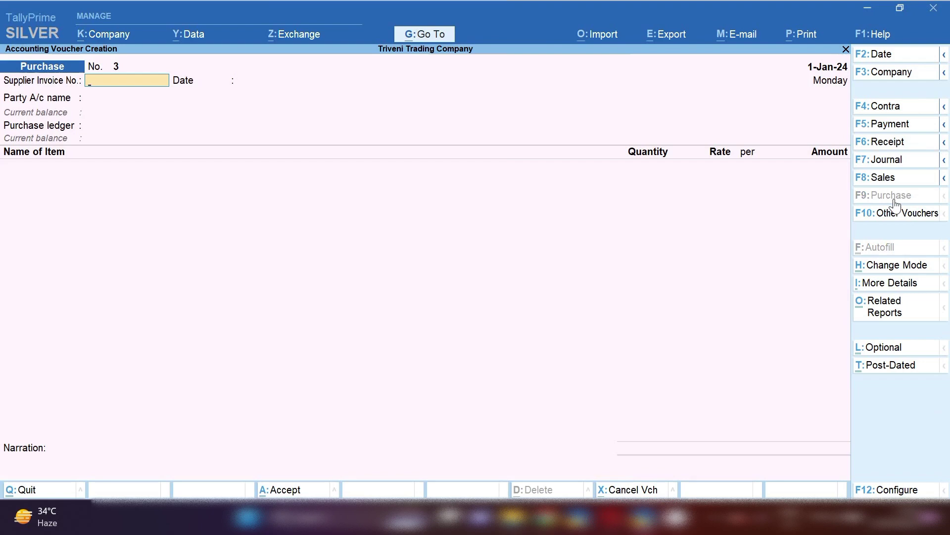
key("F2")
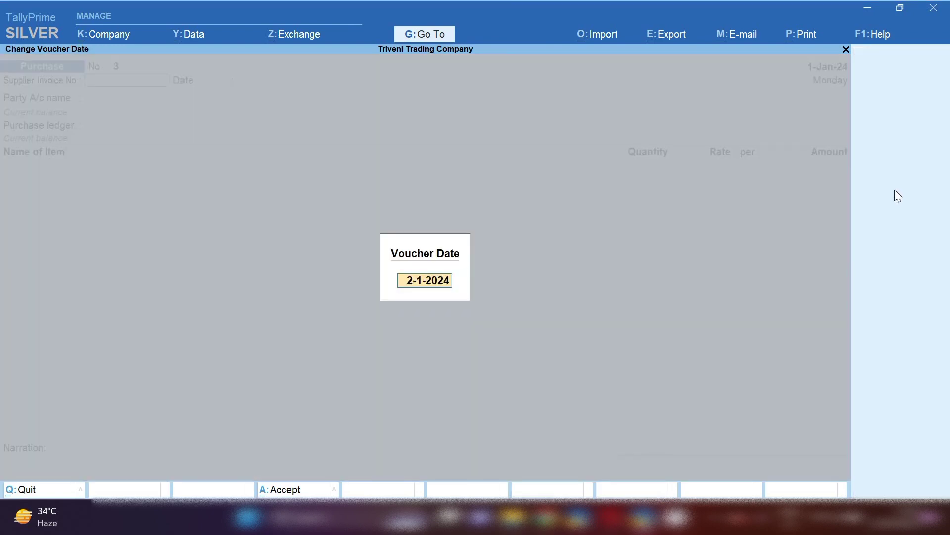
key("BackSpace")
key("Escape")
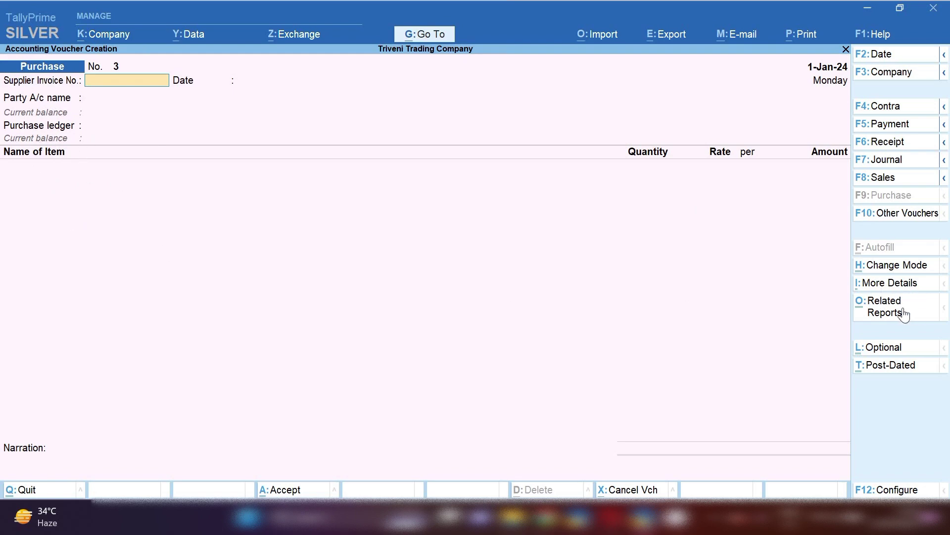
- Switch the Purchase voucher to Accounting Invoice mode
left_click(891, 266)
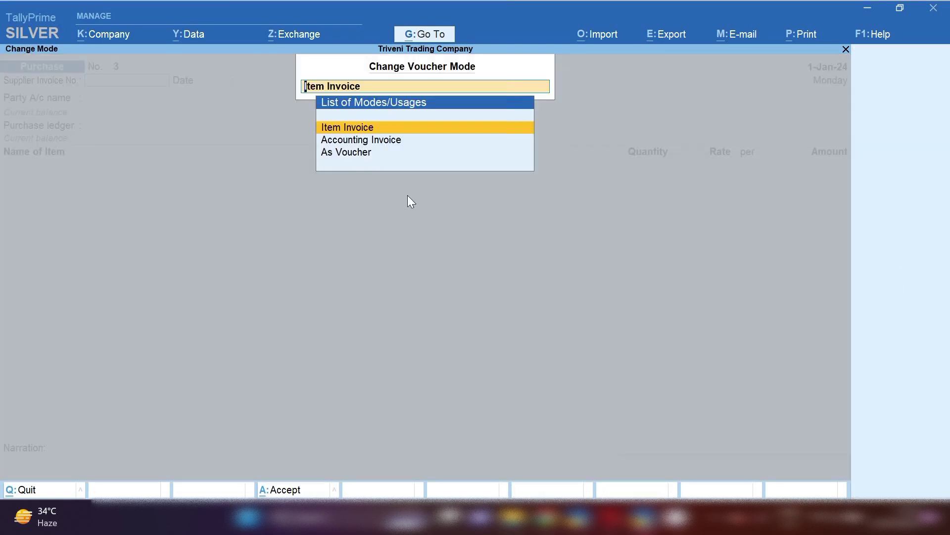
key("Down")
key("Return")
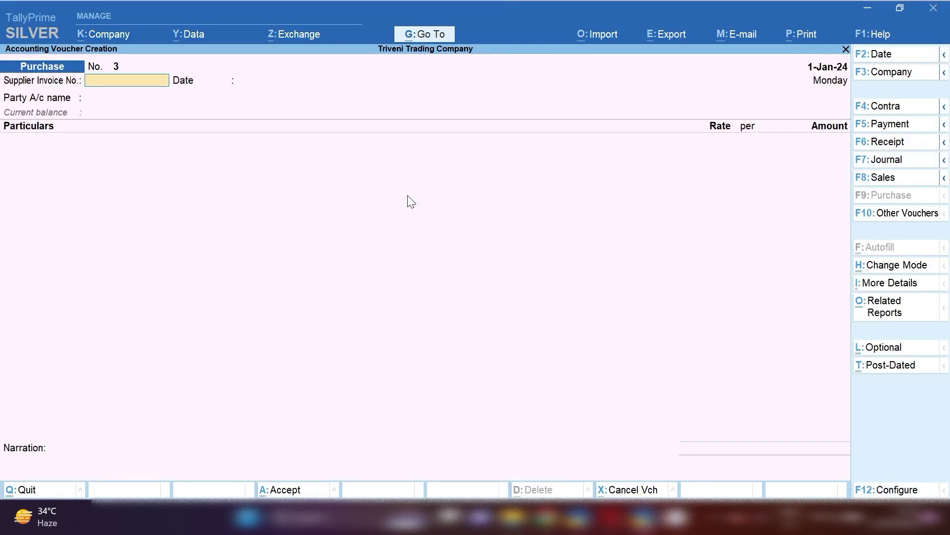
- Enter supplier invoice 1256, choose Suman Service Center as party, and pass the receipt and party details
type("1256")
key("Return")
key("Return")
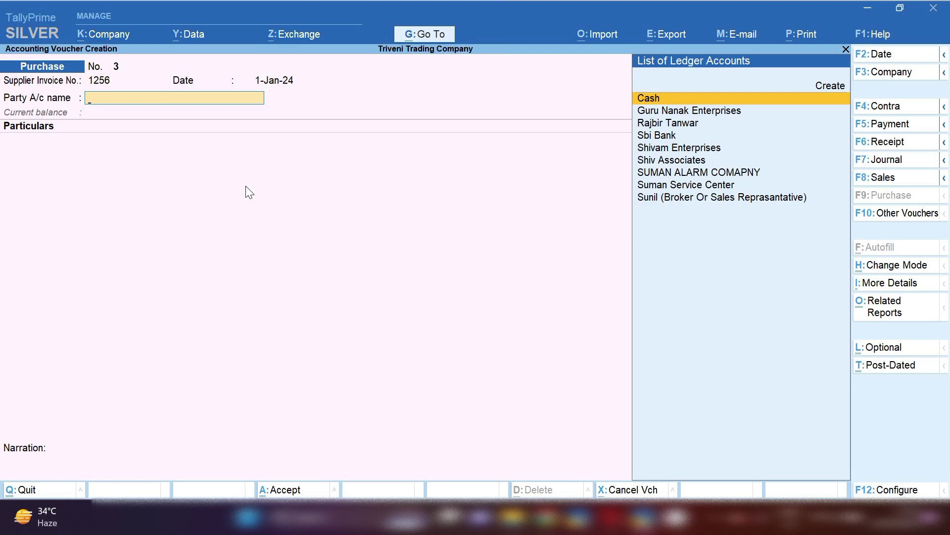
key("Down")
key("Down")
key("Down")
key("Down")
key("Down")
key("Down")
key("Down")
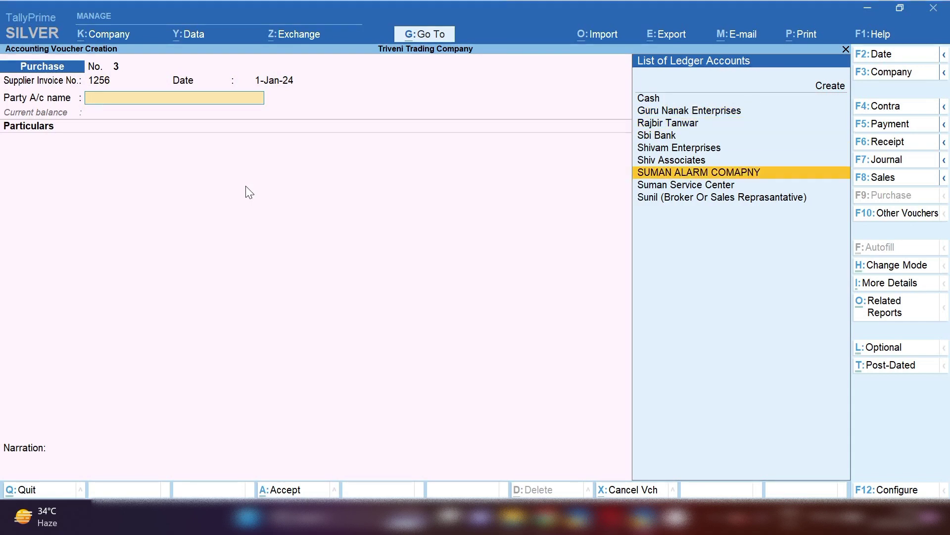
key("Return")
key("Return")
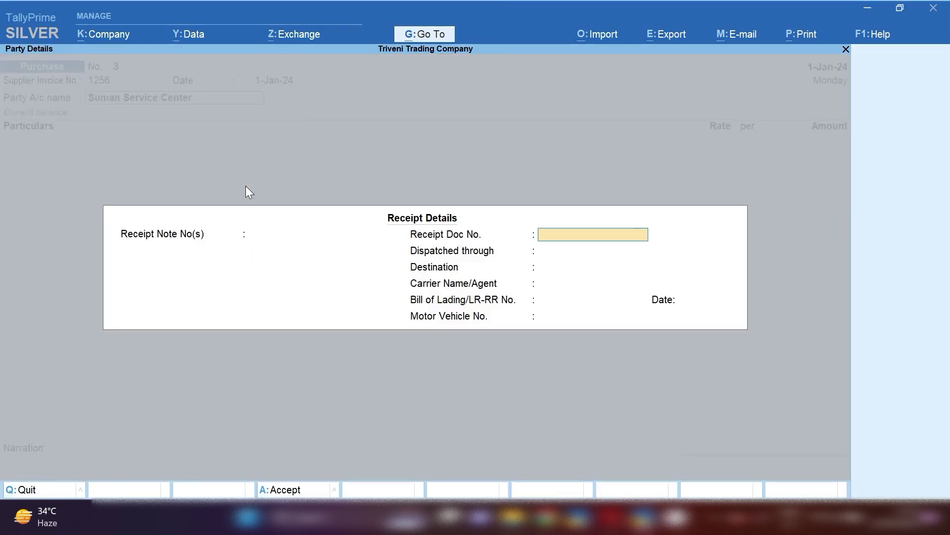
key("Return")
key("Return")
key("Return")
key("Return")
key("Return")
key("Return")
key("Return")
key("Return")
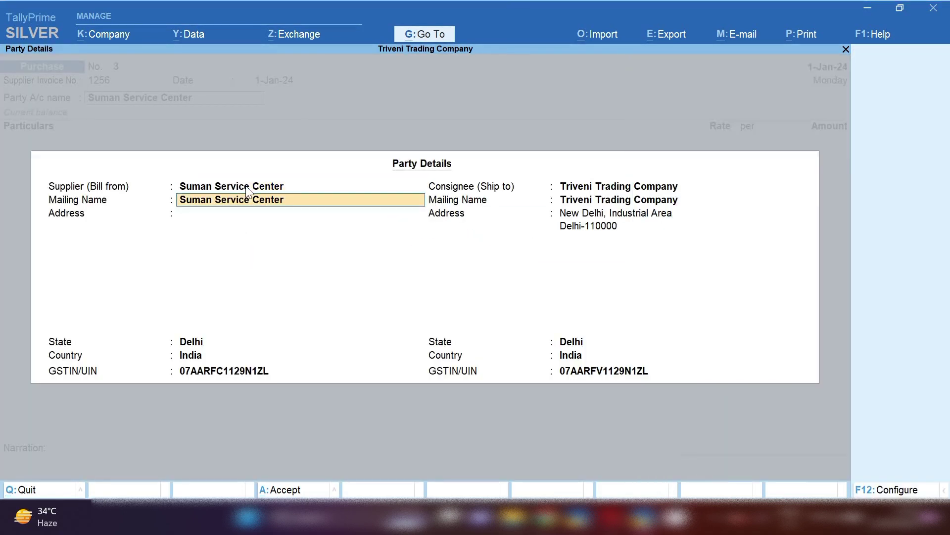
key("Return")
key("Return")
key("Return")
key("Return")
key("Return")
key("Return")
key("Return")
key("Return")
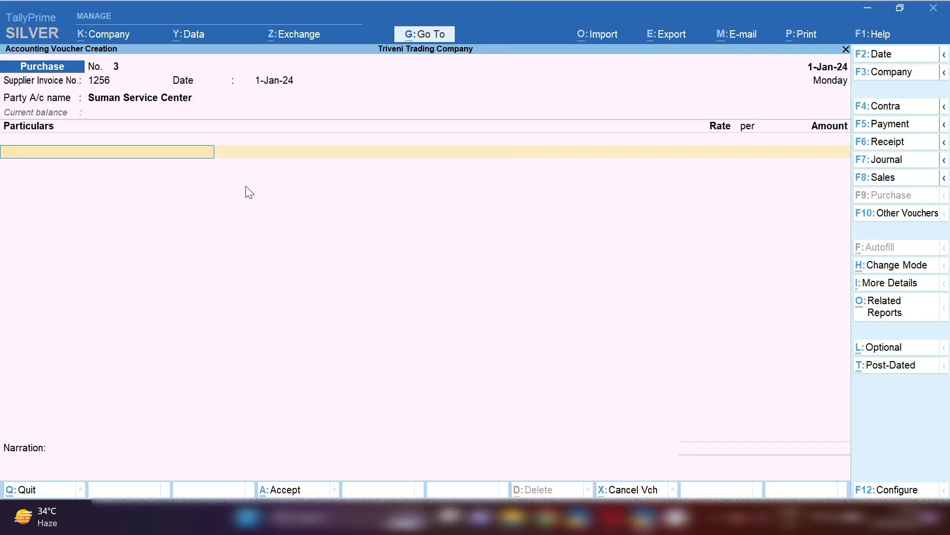
- Create a new ledger named 'Car Service @ 18%' under Indirect Expenses
key("alt+c")
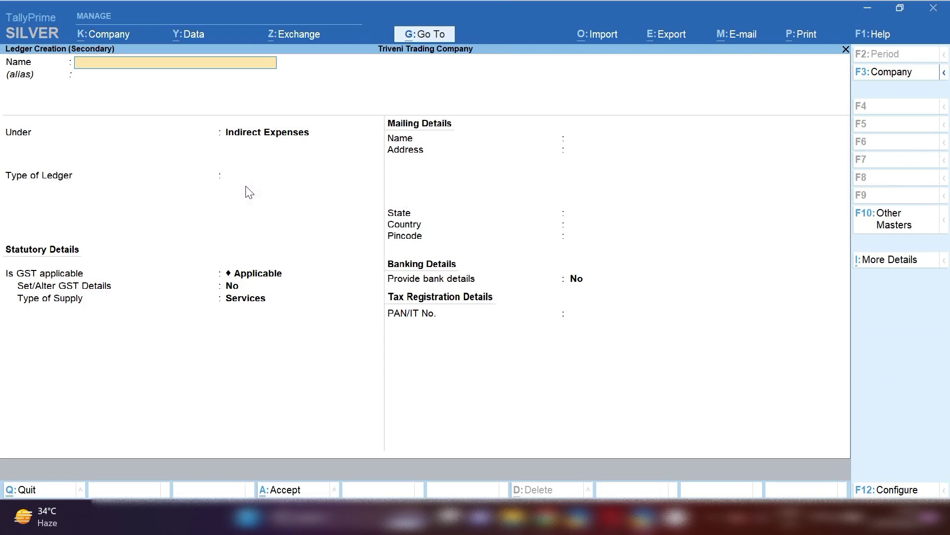
type("Car Sercvi")
key("BackSpace")
key("BackSpace")
type("vice @ 18%")
key("Return")
key("Return")
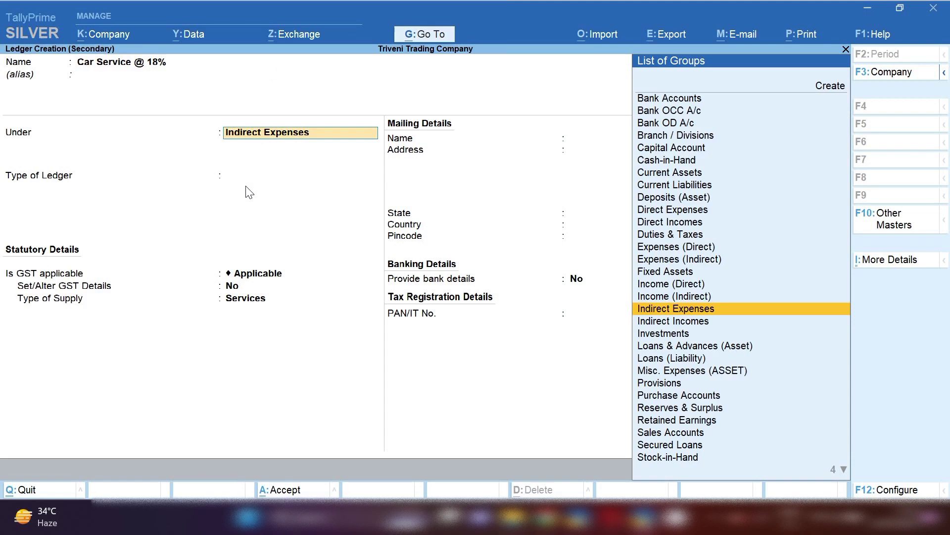
key("Return")
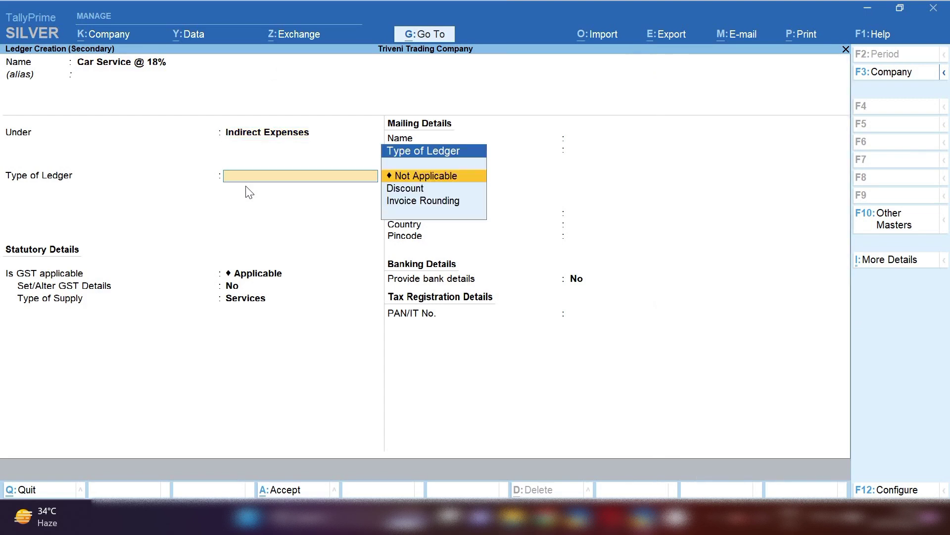
key("Return")
- Give the ledger Purchase Taxable GST details at 18%, with Services as the supply type
key("Return")
type("y")
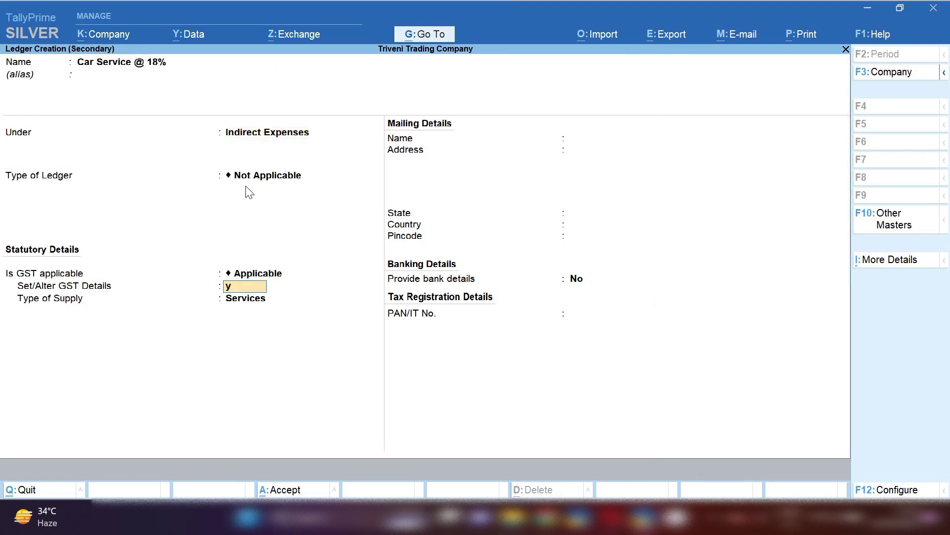
key("Return")
key("Return")
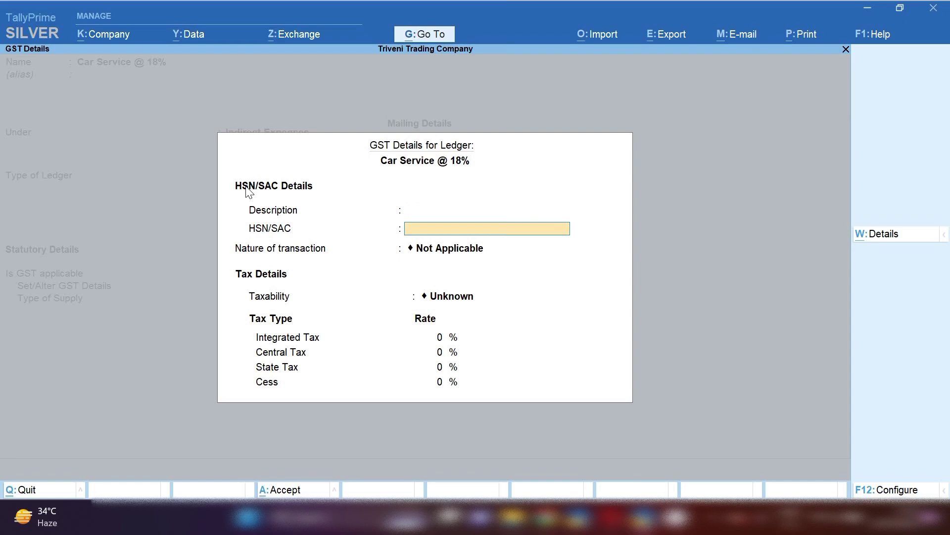
key("Return")
key("Down")
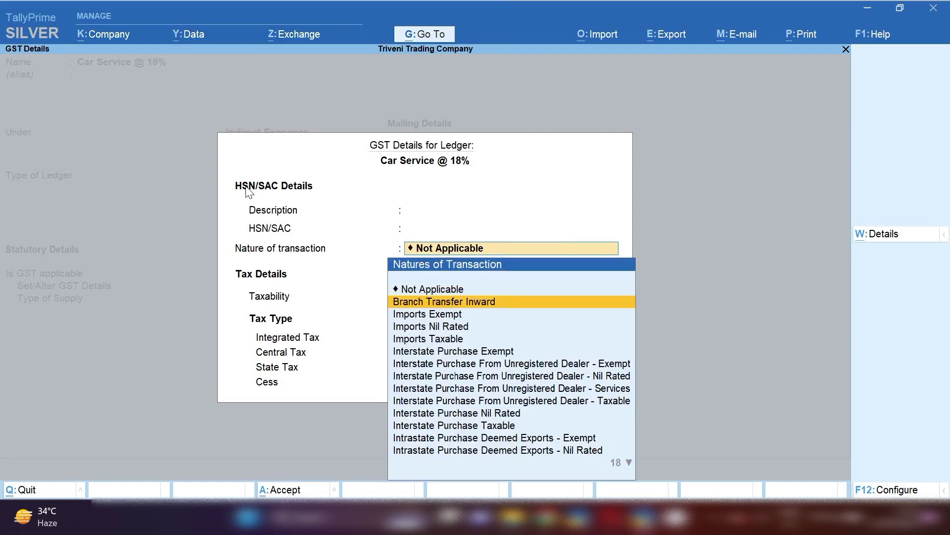
key("Down")
key("Down")
key("Down")
key("Down")
key("Down")
key("Down")
key("Down")
key("Down")
key("Down")
key("Down")
key("Down")
key("Down")
key("Down")
key("Down")
key("Down")
key("Down")
key("Down")
key("Down")
key("Down")
key("Down")
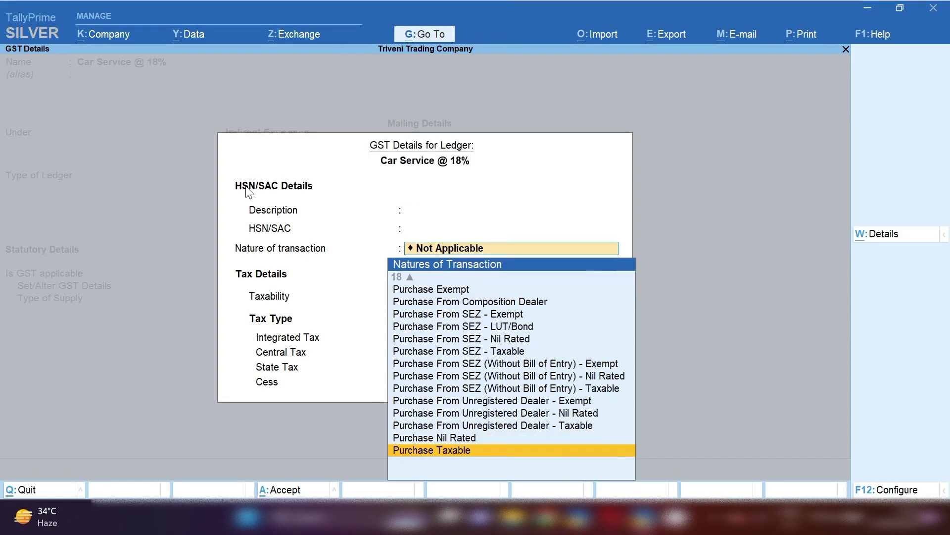
key("Return")
type("18")
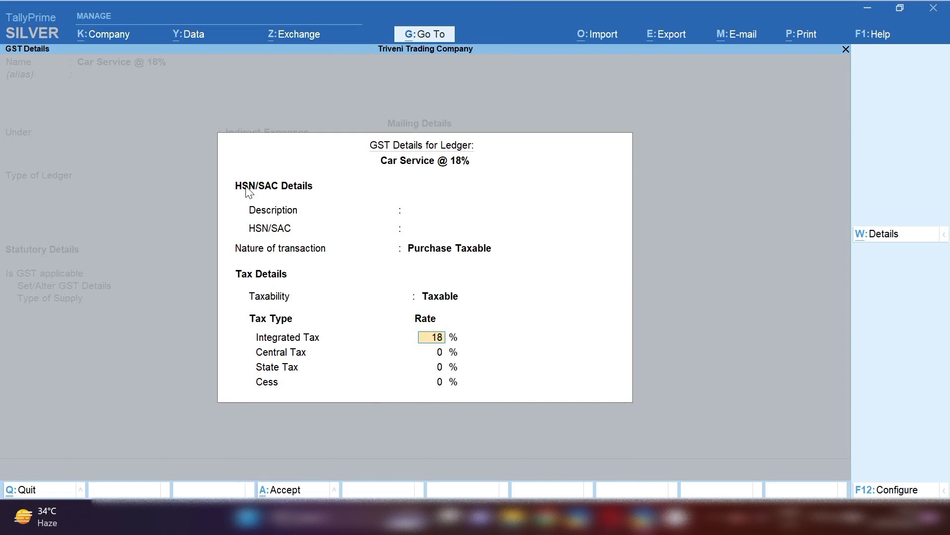
key("Return")
key("Return")
key("Return")
key("Return")
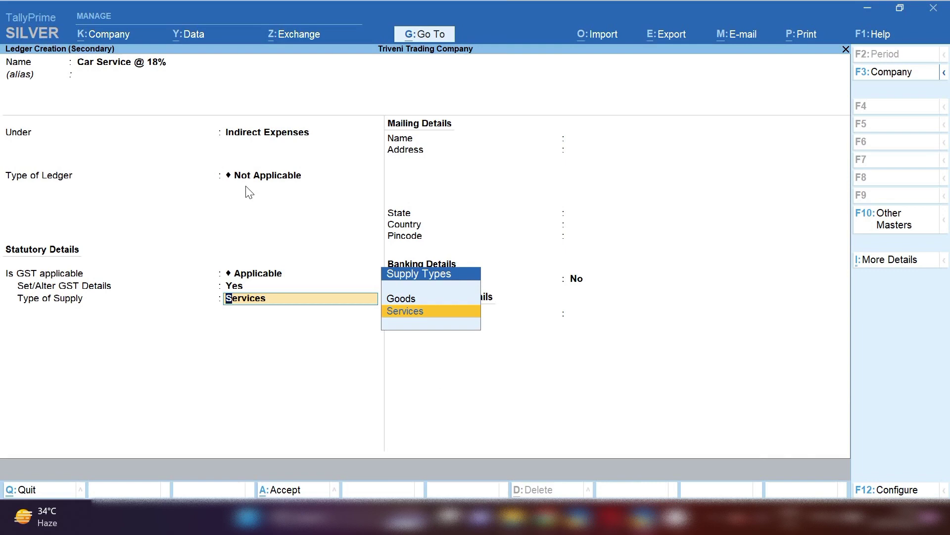
key("Return")
key("Return")
key("Return")
key("Return")
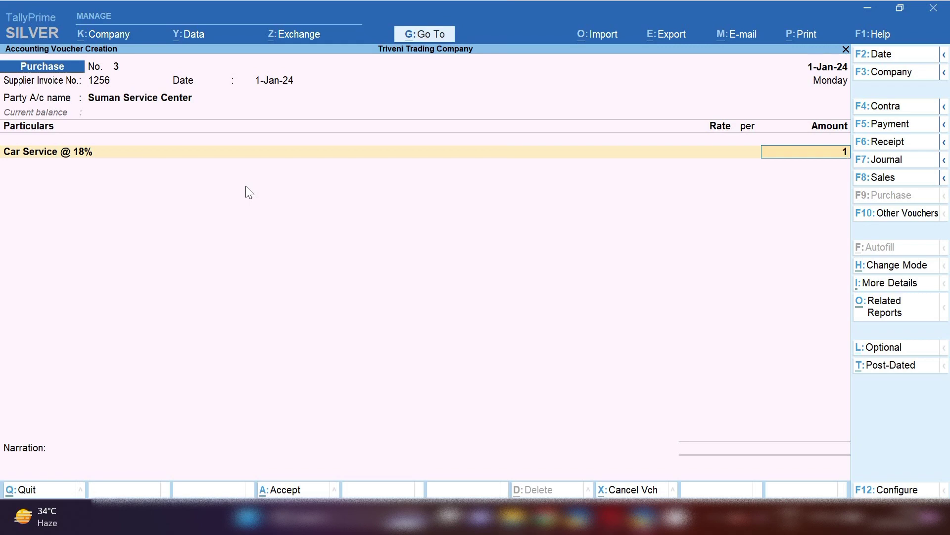
- Enter 15,000 for Car Service @ 18%, then create ledger 'Car Service @ 28%' under Indirect Expenses
type("5000")
key("Return")
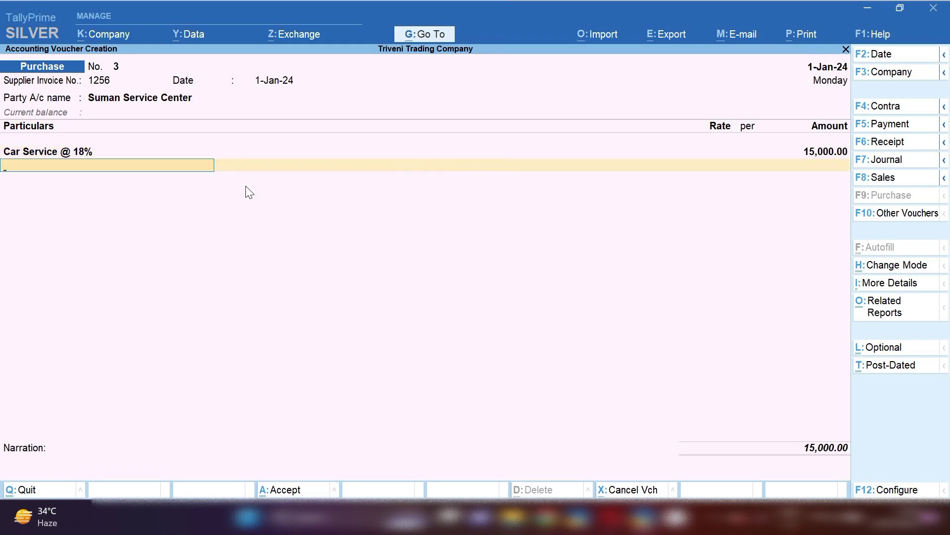
key("alt+c")
type("Car S")
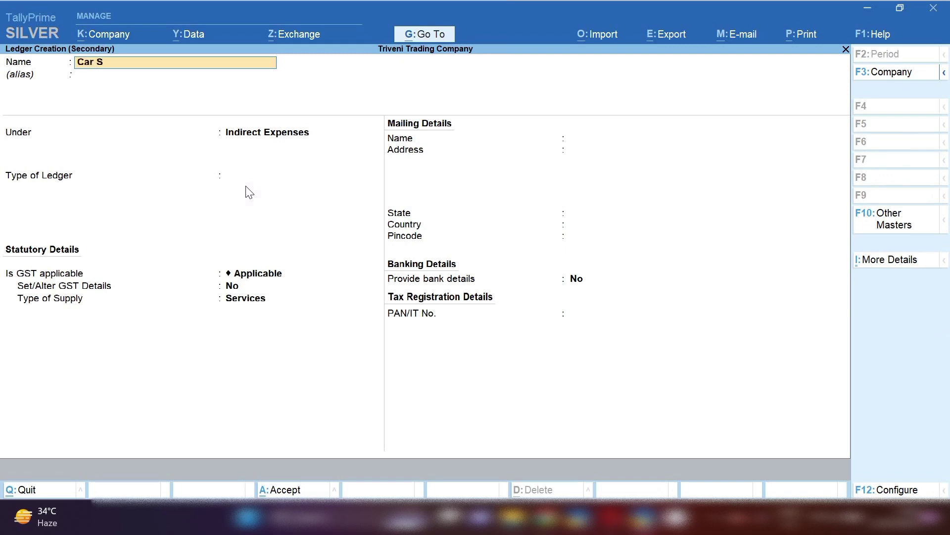
type("ervice @ 28%")
key("Return")
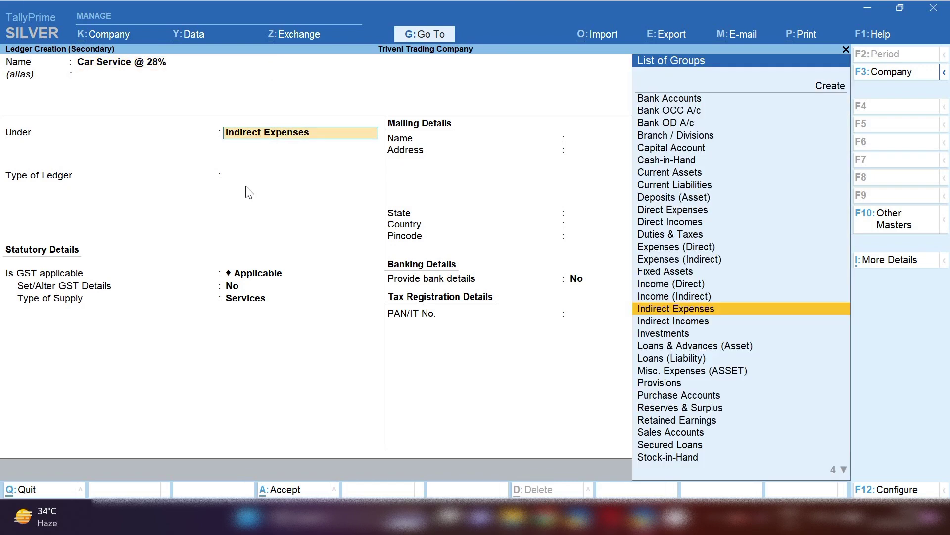
key("Return")
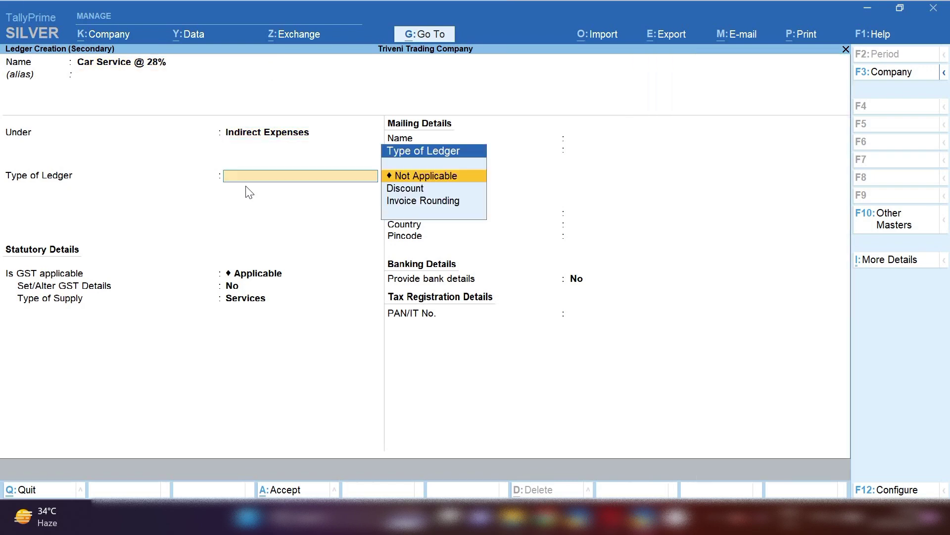
key("Return")
key("Return")
- Set its GST details to Purchase Taxable at 28% integrated tax, 14% central and state
type("y")
key("Return")
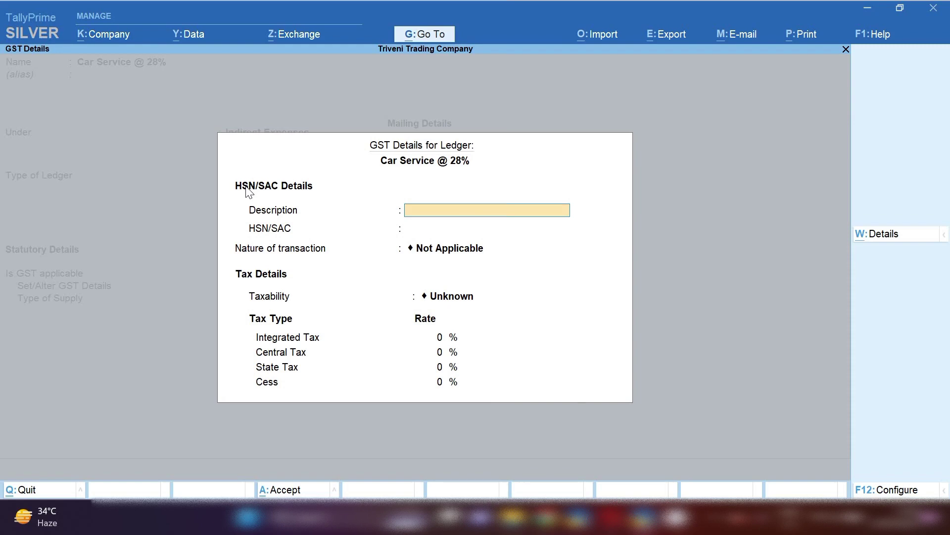
key("Return")
key("Return")
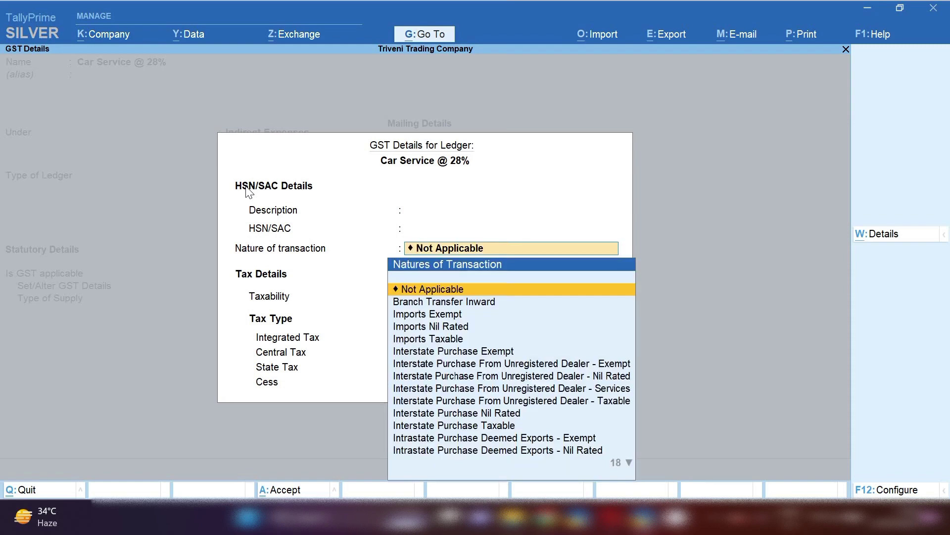
key("Down")
key("Down")
key("Down")
key("Down")
key("Down")
key("Down")
key("Down")
key("Down")
key("Down")
key("Down")
key("Down")
key("Down")
key("Down")
key("Down")
key("Down")
key("Down")
key("Down")
key("Down")
key("Down")
key("Down")
key("Down")
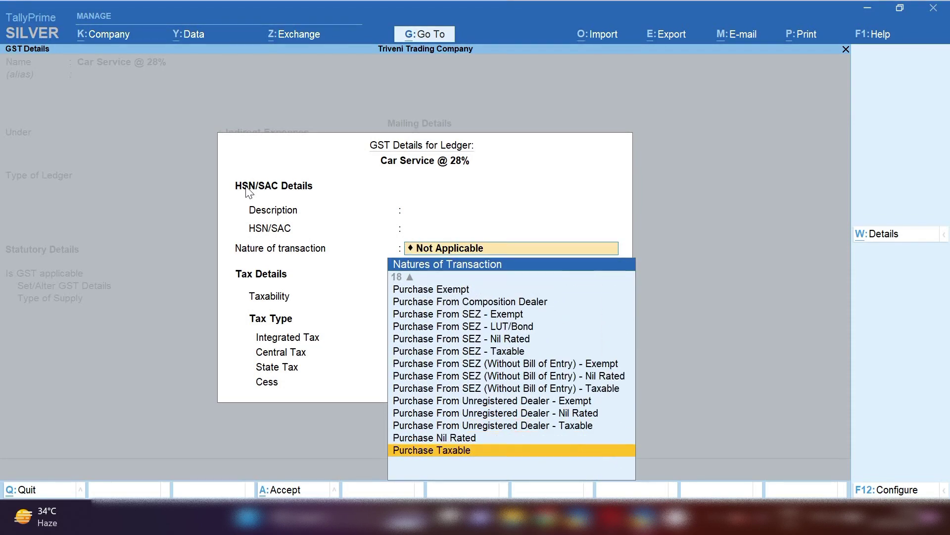
key("Return")
type("18")
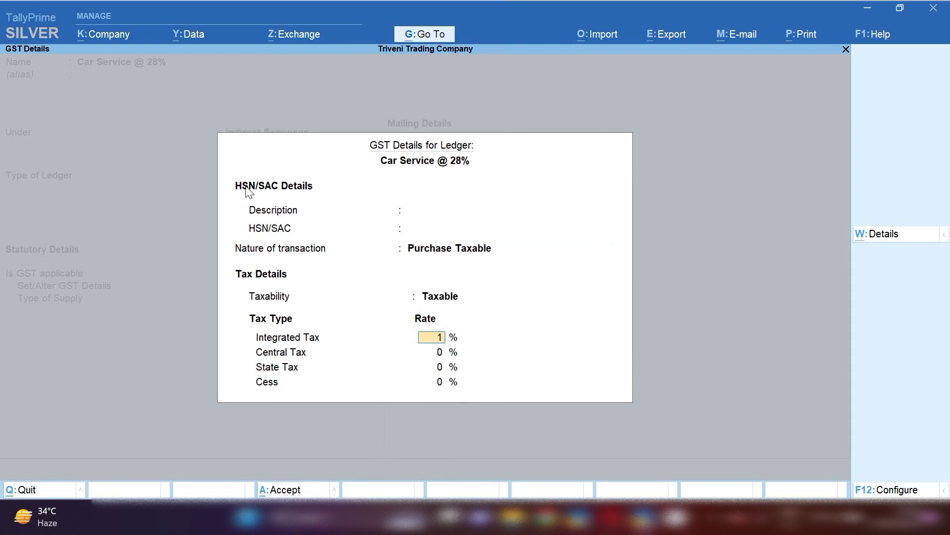
key("Return")
key("shift+Tab")
type("28")
key("Return")
key("Return")
key("Return")
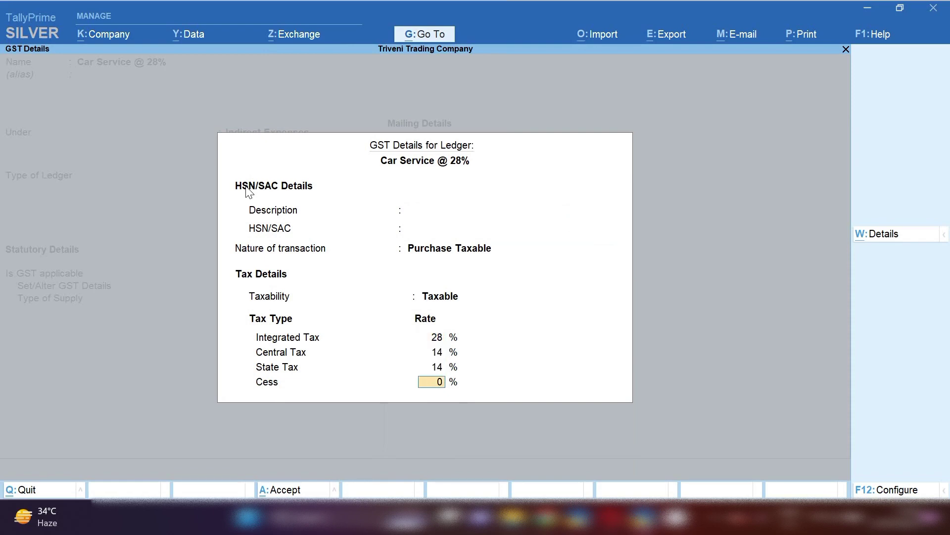
- Keep Services as the supply type and save the Car Service @ 28% ledger
key("Return")
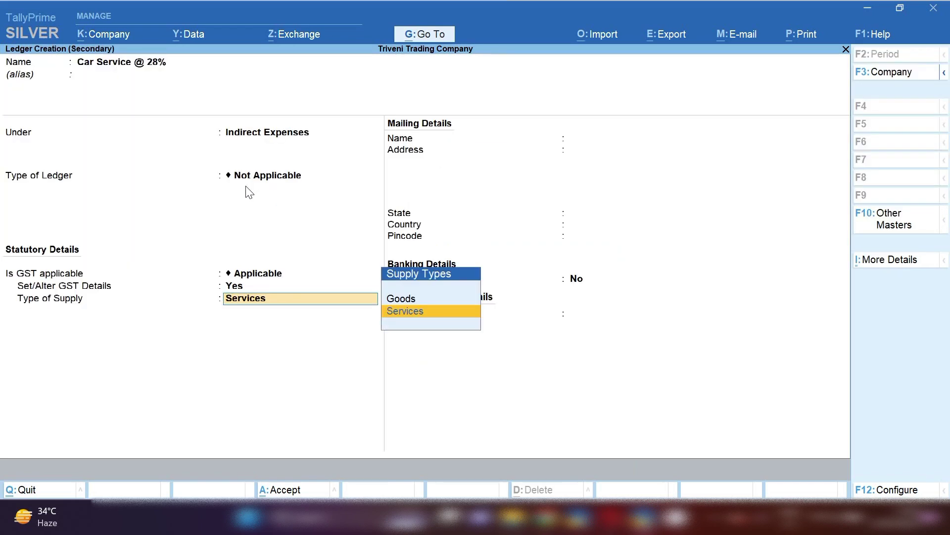
key("Return")
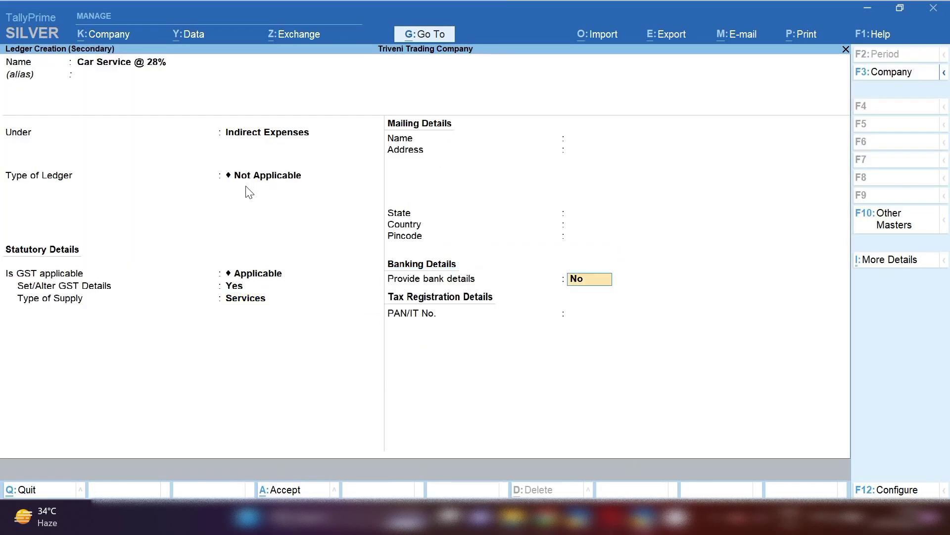
key("Return")
key("Return")
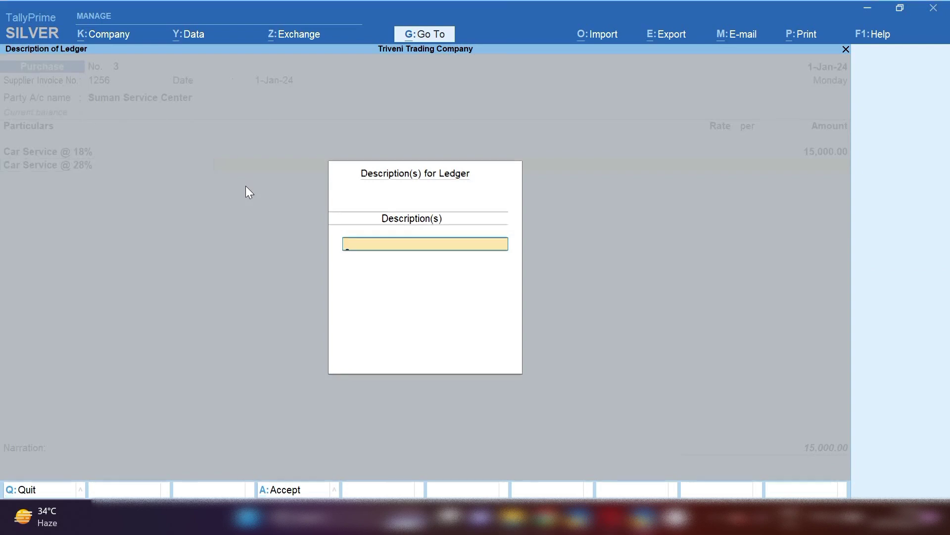
key("Return")
key("Return")
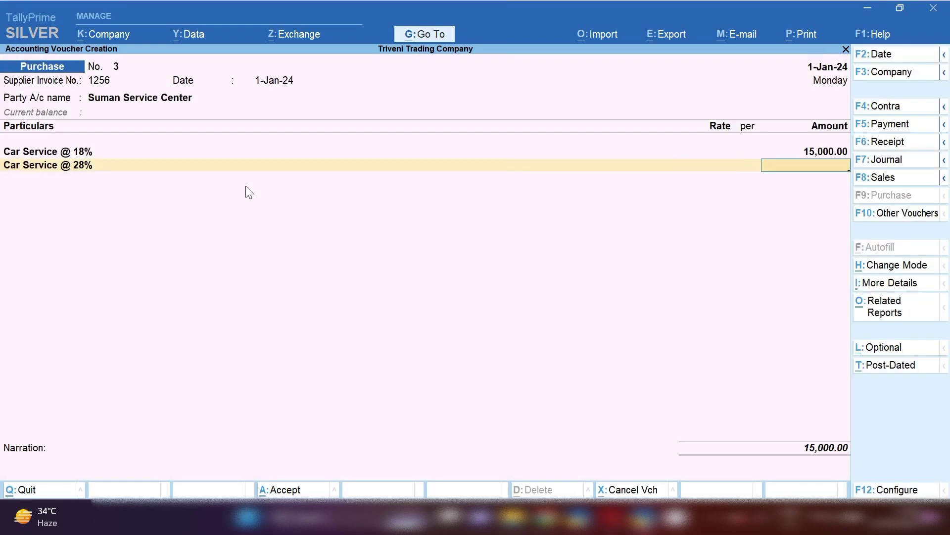
- Enter 20,000 for Car Service @ 28% and add Input Cgst and Input Sgst lines at 4,150 each
type("20,000")
key("Return")
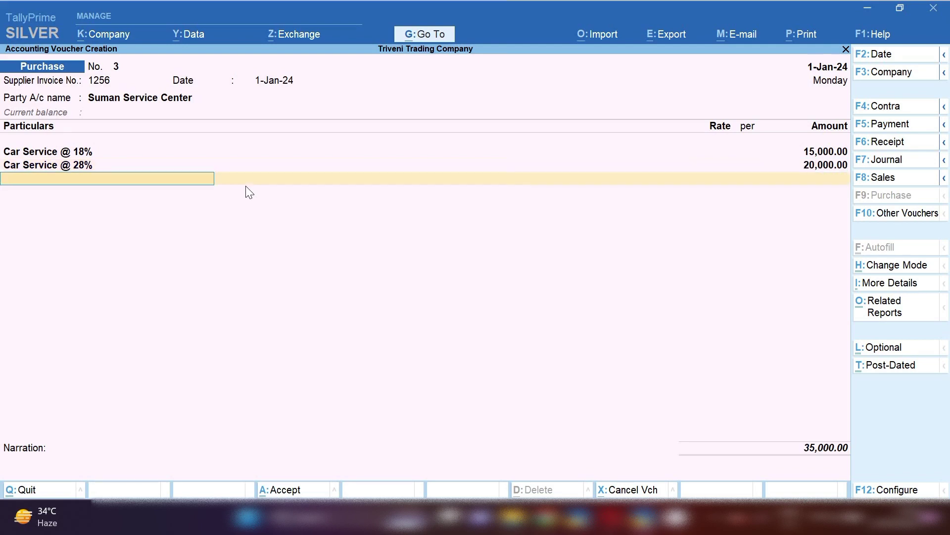
type("Cgs")
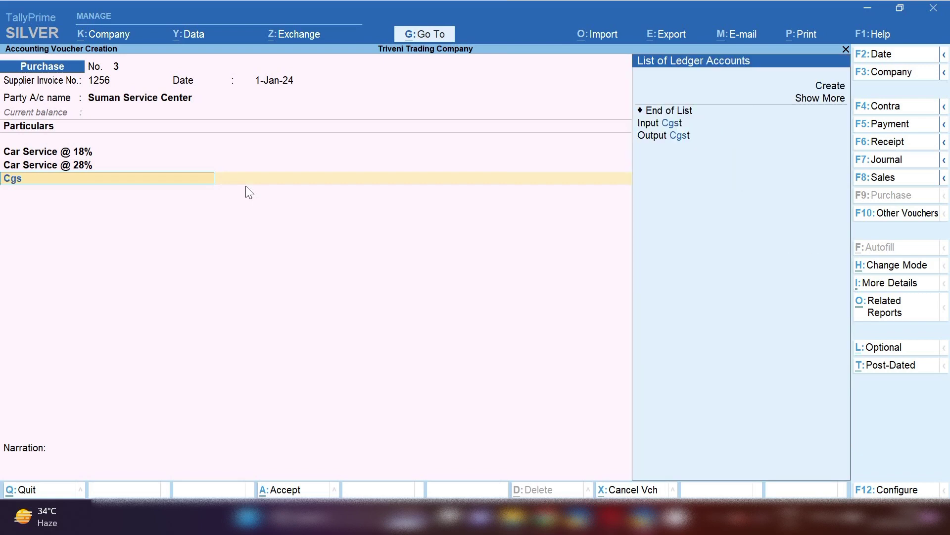
key("Down")
key("Up")
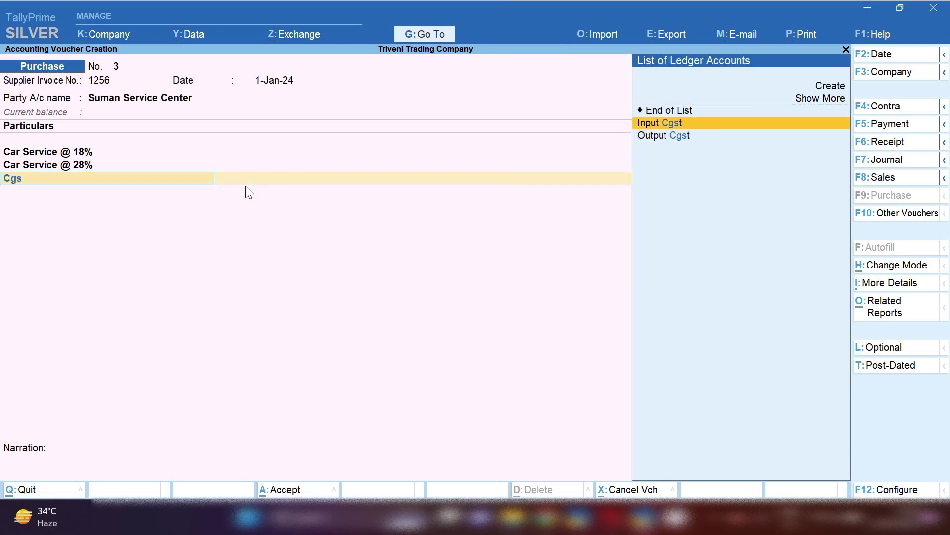
key("Return")
key("Return")
key("Return")
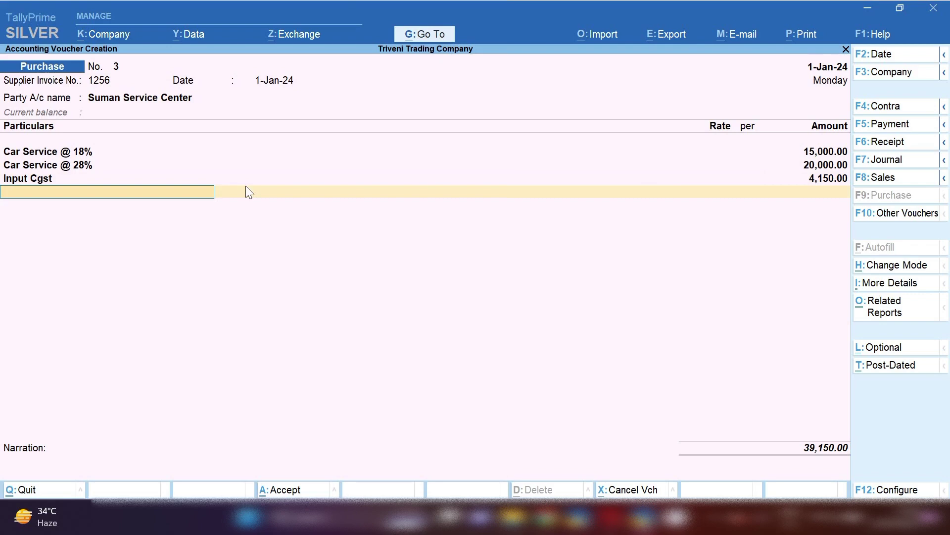
type("Sgs")
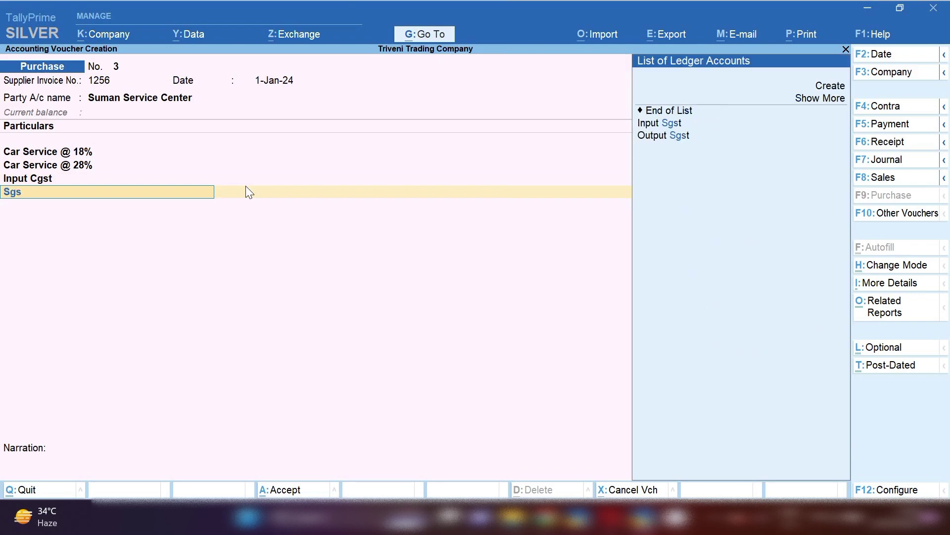
key("Return")
key("Return")
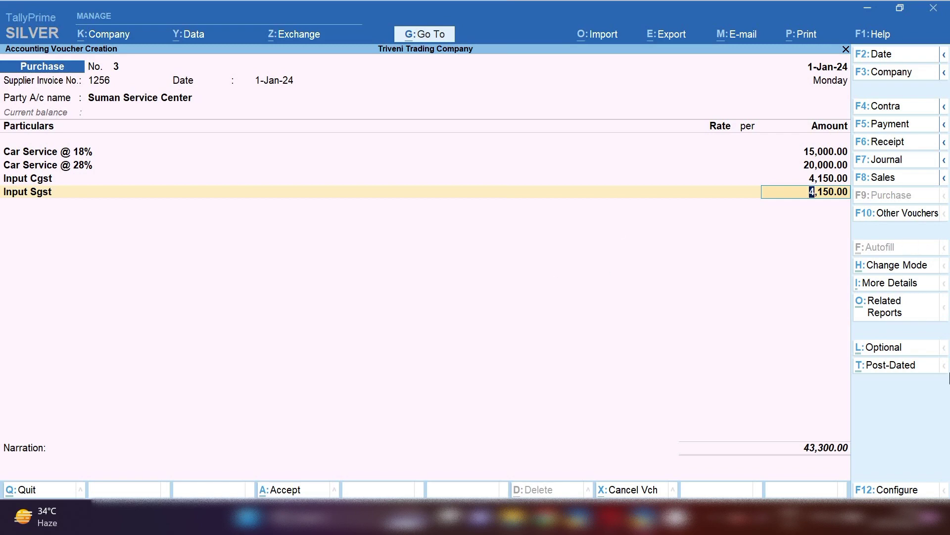
left_click(873, 311)
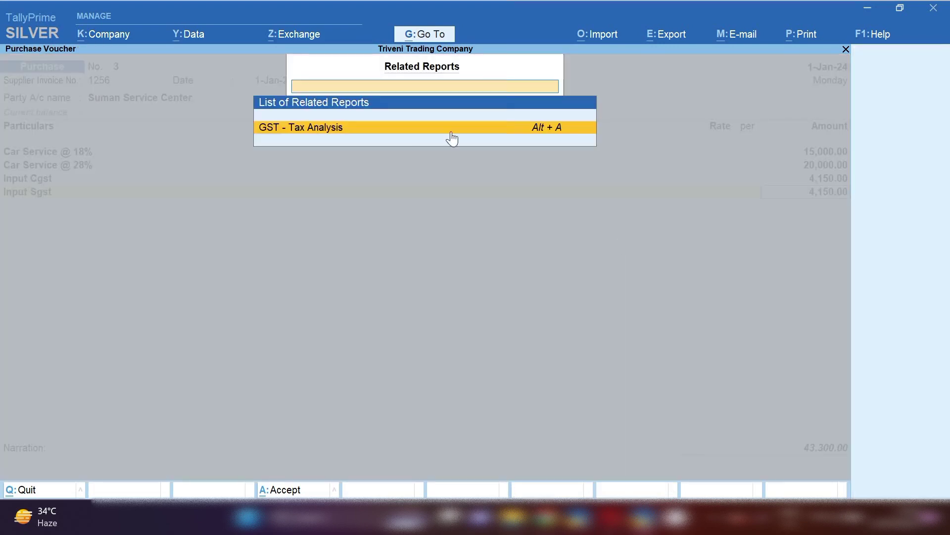
left_click(306, 134)
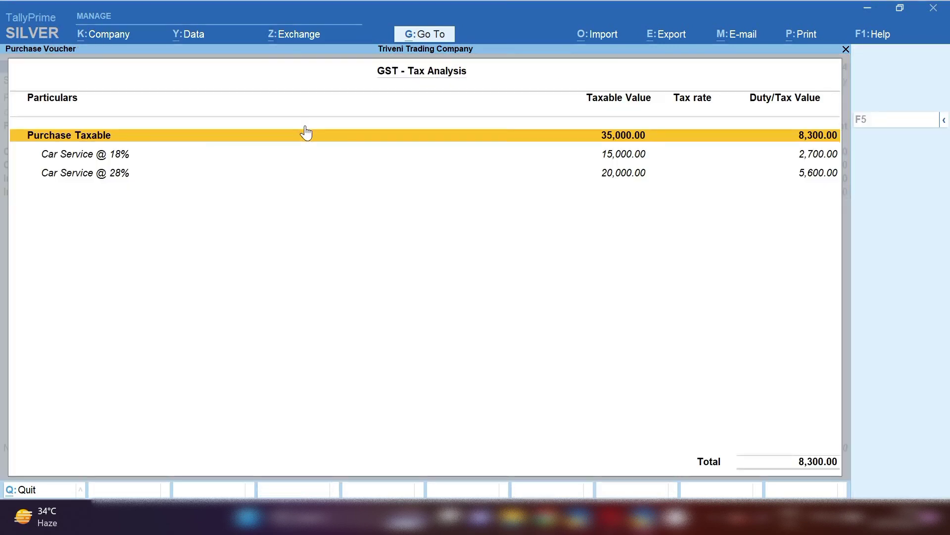
left_click(944, 123)
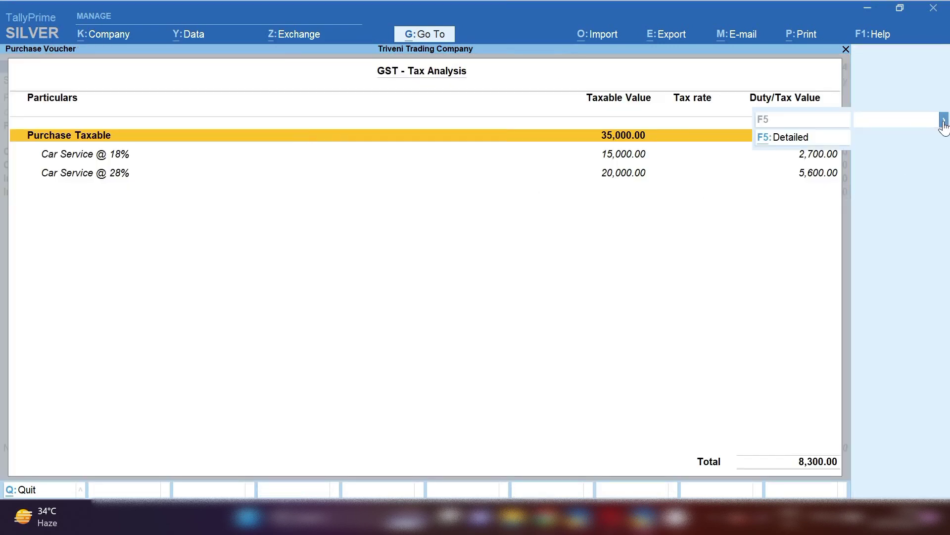
left_click(787, 148)
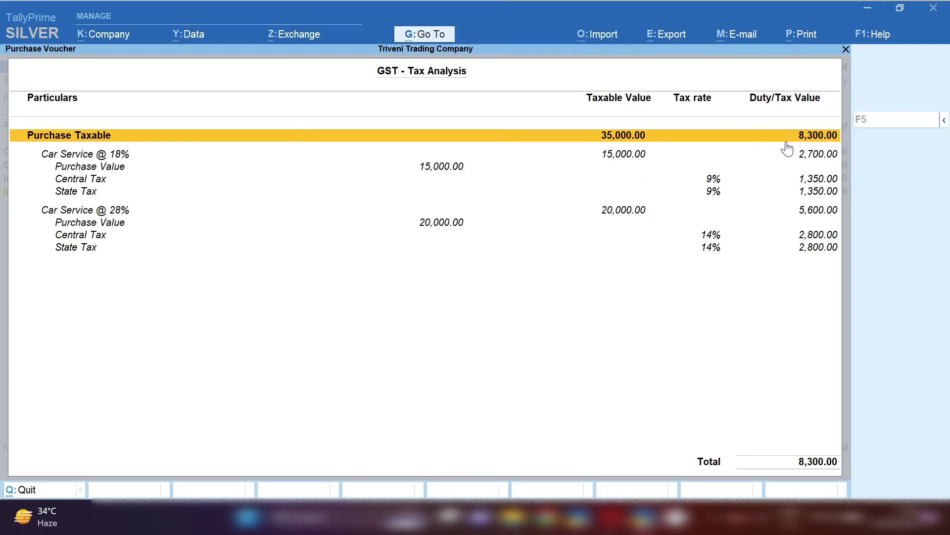
left_click(723, 183)
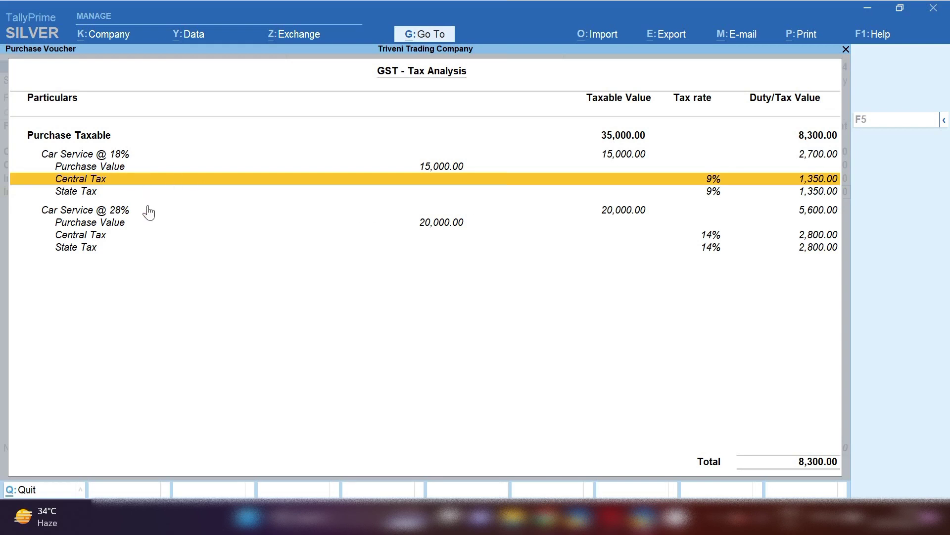
key("Escape")
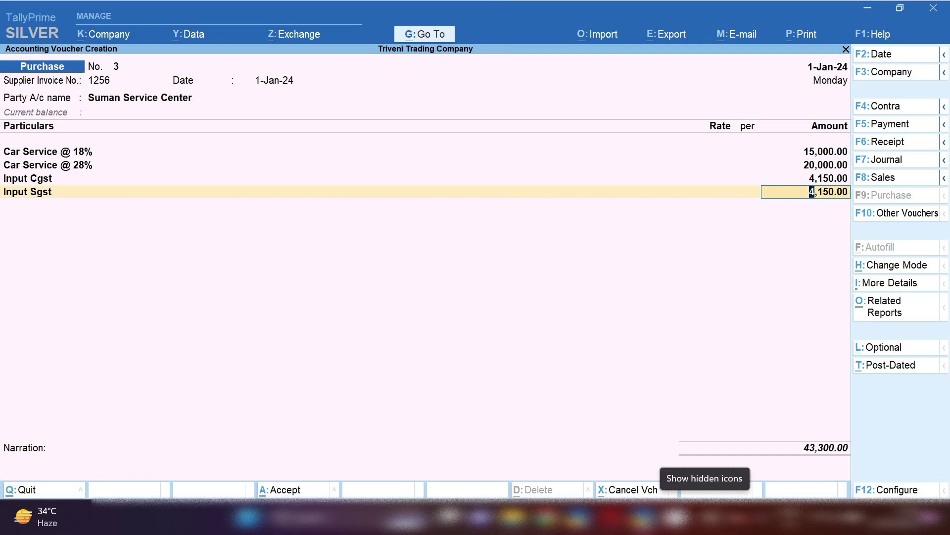
left_click(715, 518)
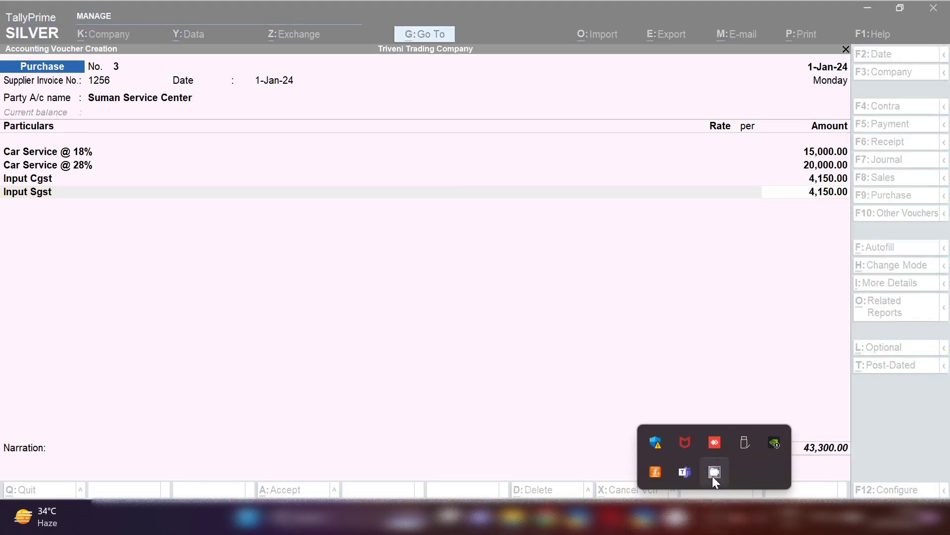